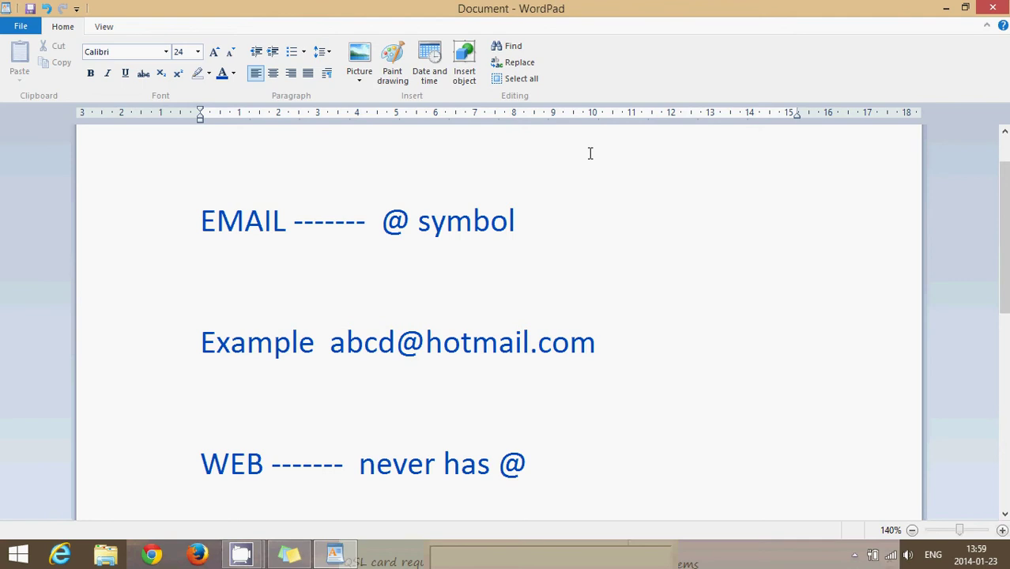
# Highlight the @ symbol in the EMAIL line and "has @" in the WEB line, clearing each selection.
pyautogui.moveTo(382, 227); pyautogui.dragTo(405, 225)
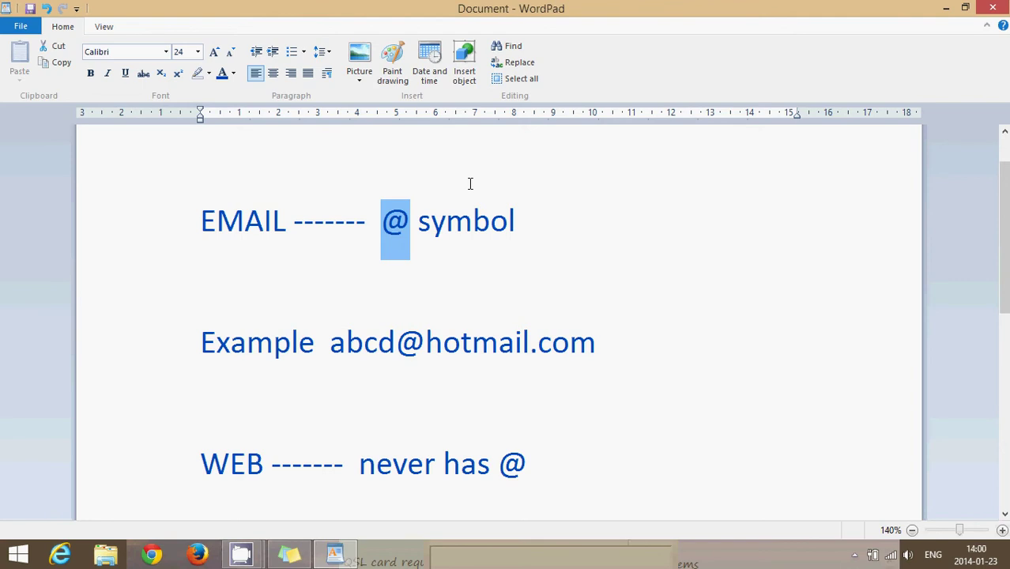
pyautogui.click(630, 347)
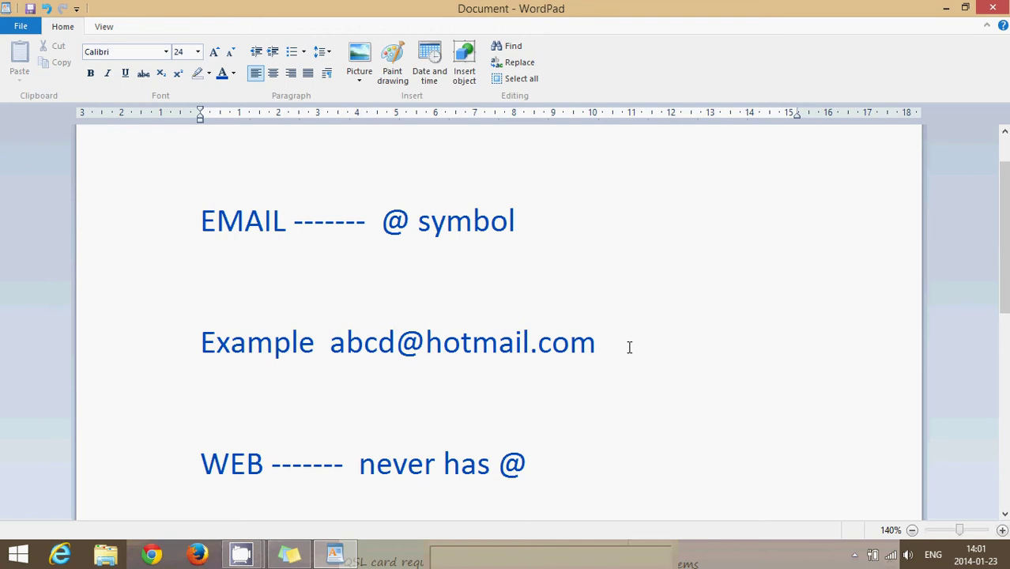
pyautogui.press('Down')
pyautogui.press('Down')
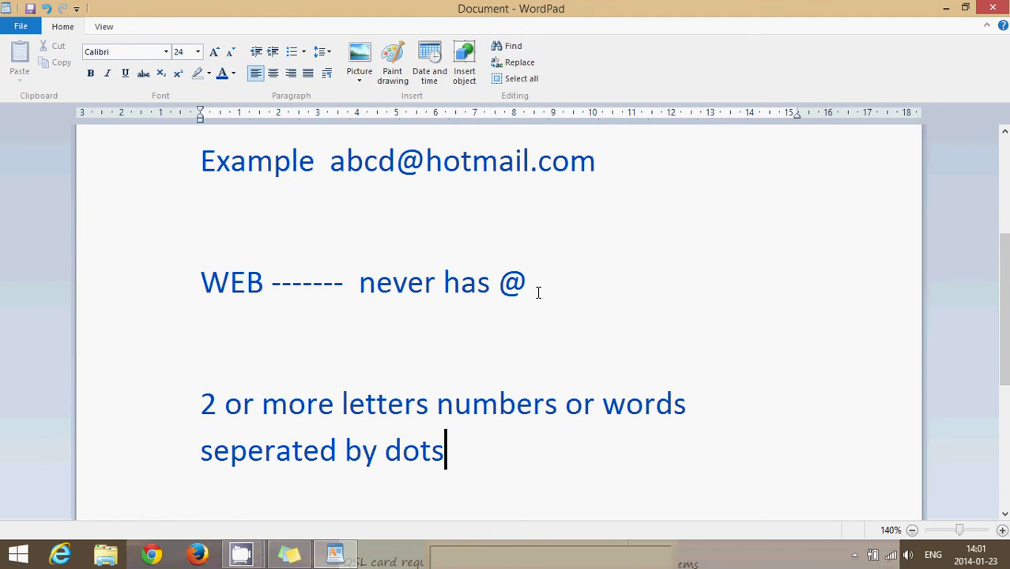
pyautogui.moveTo(536, 289); pyautogui.dragTo(496, 291)
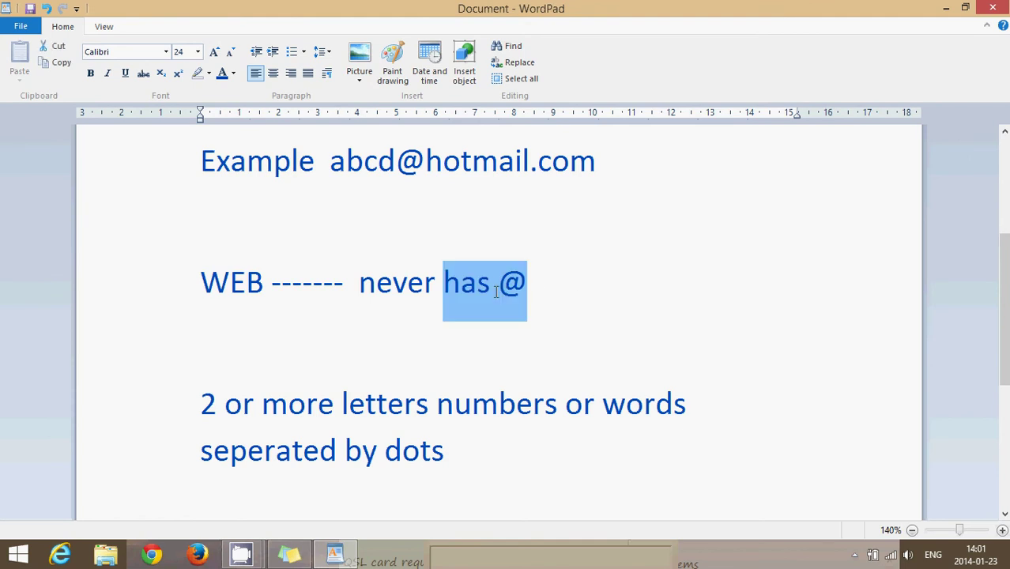
pyautogui.click(599, 278)
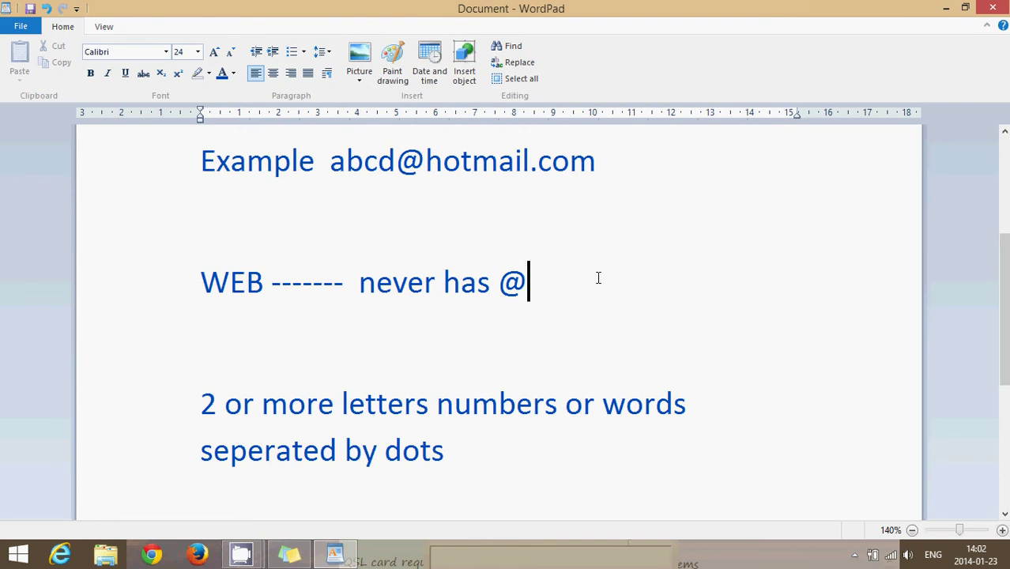
pyautogui.press('Down')
pyautogui.press('Down')
pyautogui.press('Down')
pyautogui.press('Down')
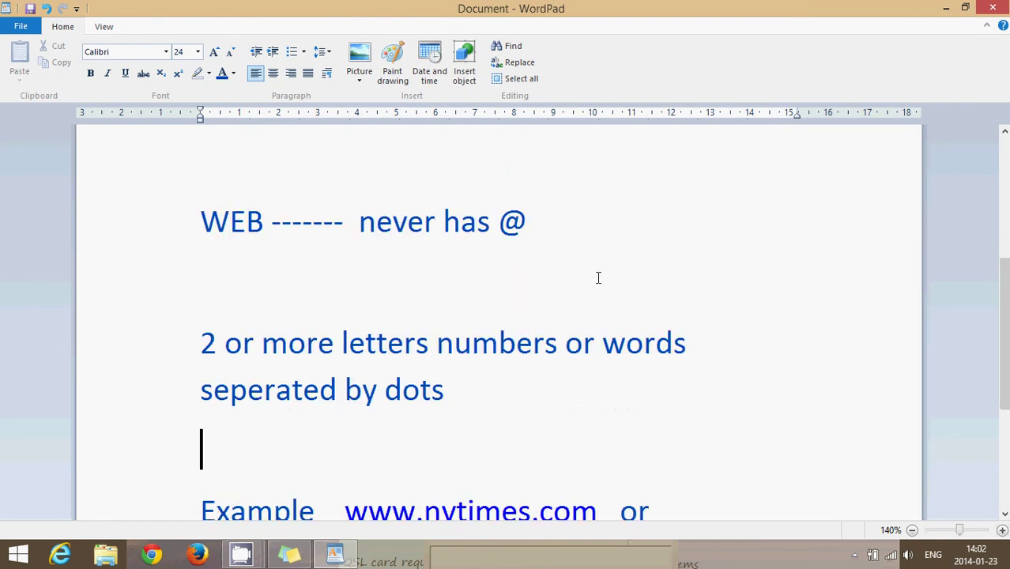
pyautogui.press('Down')
pyautogui.press('Down')
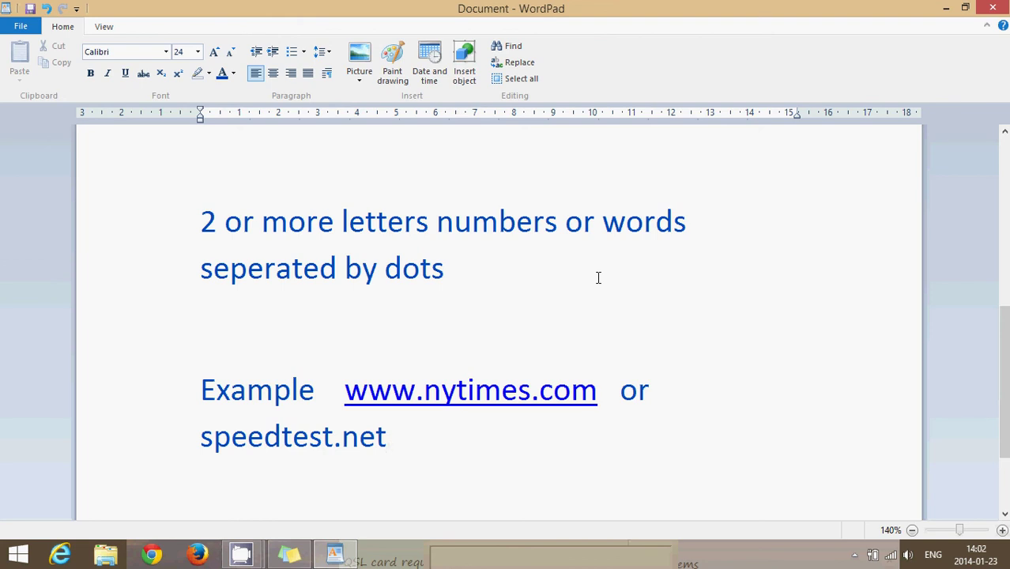
pyautogui.press('Down')
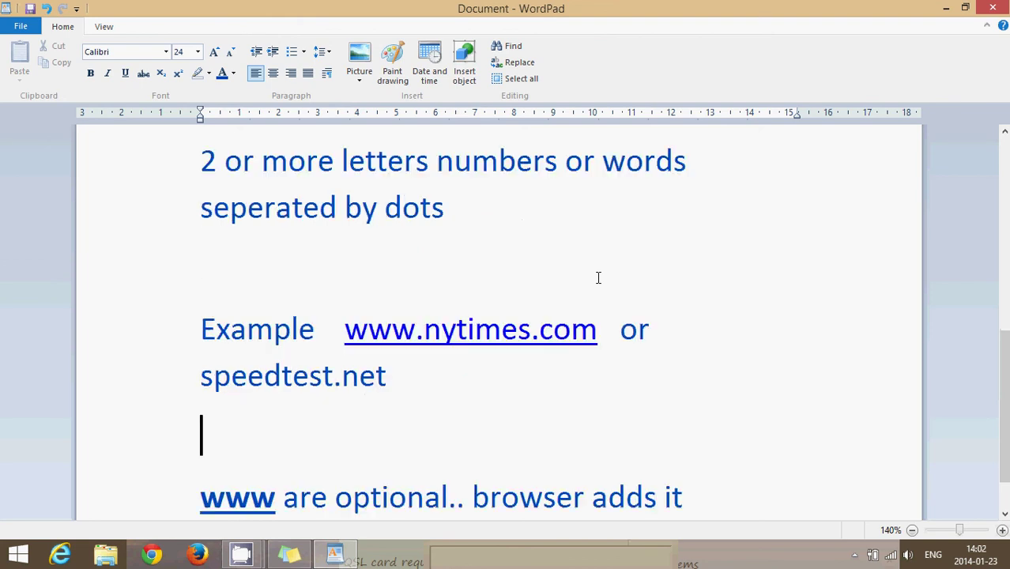
pyautogui.press('Down')
pyautogui.press('Down')
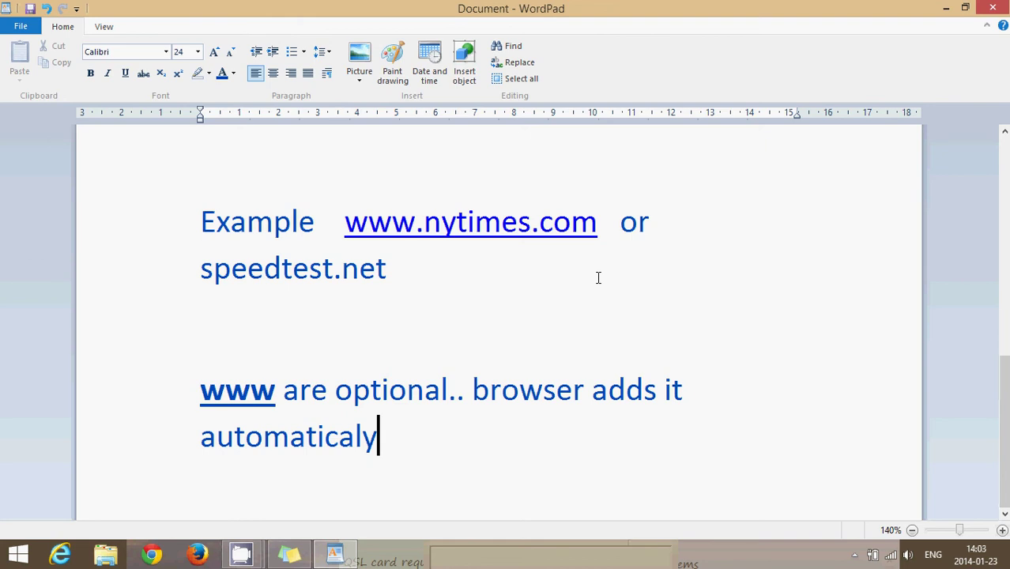
# Go back to the beginning of the document and review the EMAIL and WEB address rules.
pyautogui.press('Up')
pyautogui.press('Up')
pyautogui.press('Up')
pyautogui.press('Up')
pyautogui.press('Up')
pyautogui.press('Up')
pyautogui.press('Up')
pyautogui.press('Up')
pyautogui.press('Up')
pyautogui.press('Up')
pyautogui.press('Up')
pyautogui.press('Up')
pyautogui.press('Up')
pyautogui.press('Up')
pyautogui.press('Up')
pyautogui.press('Up')
pyautogui.press('Up')
pyautogui.press('Up')
pyautogui.press('Up')
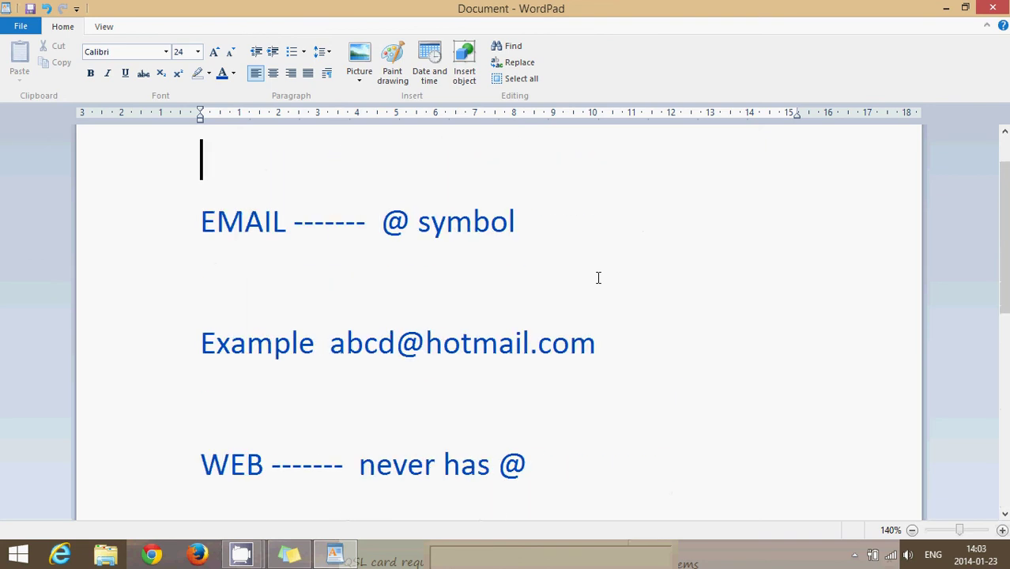
pyautogui.press('Down')
pyautogui.press('Down')
pyautogui.press('Down')
pyautogui.press('Down')
pyautogui.press('Down')
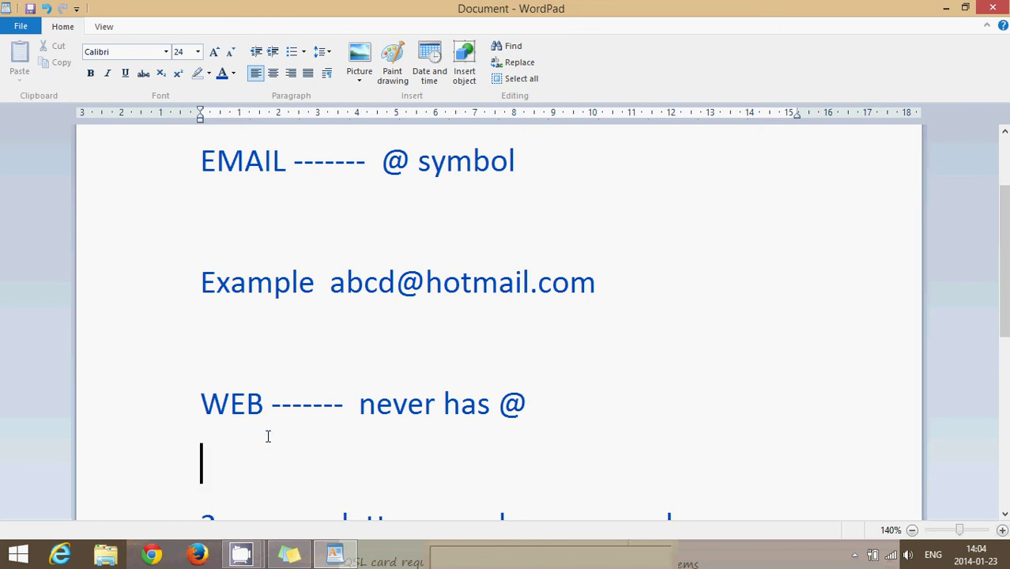
pyautogui.moveTo(241, 553)
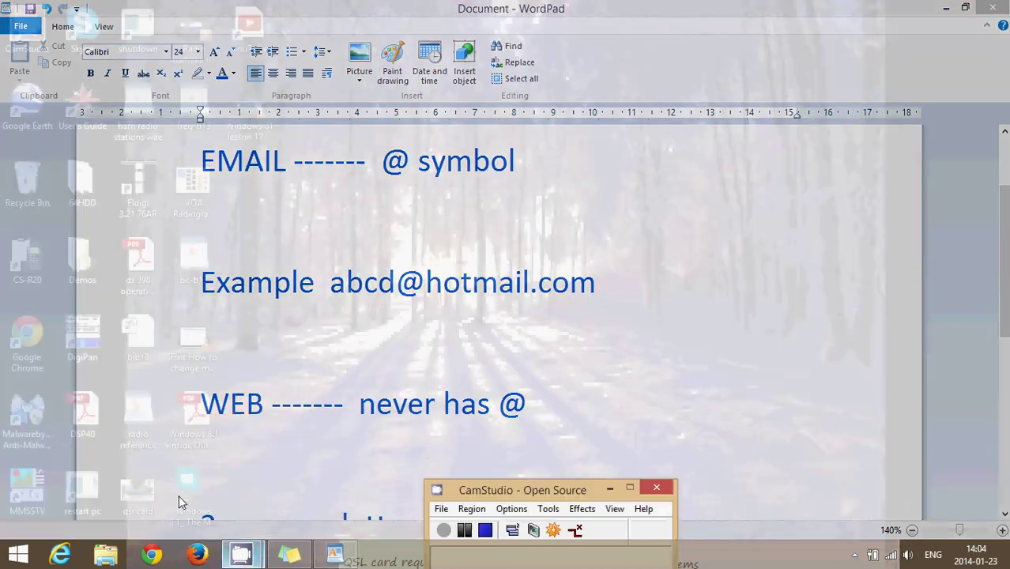
pyautogui.click(178, 494)
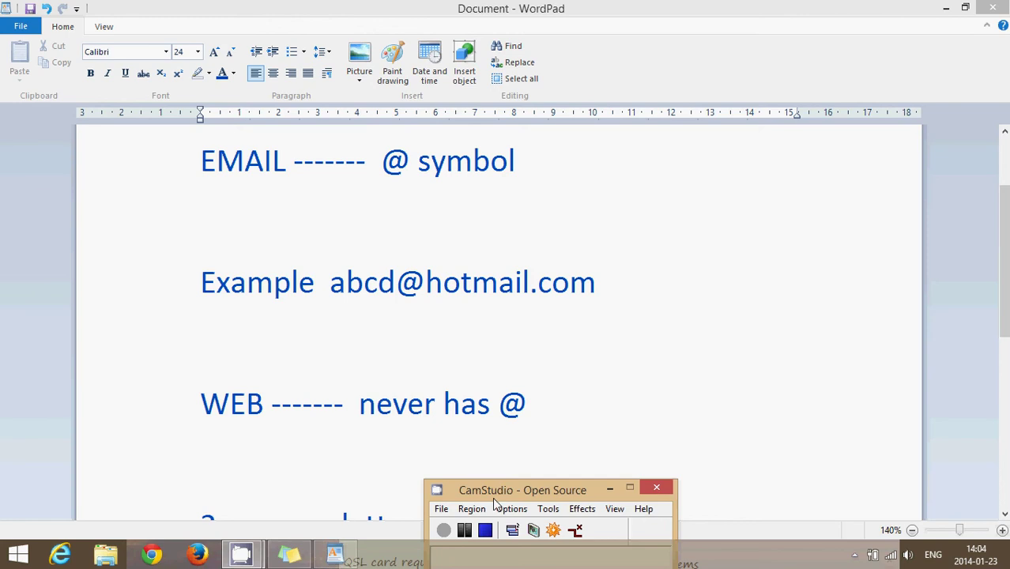